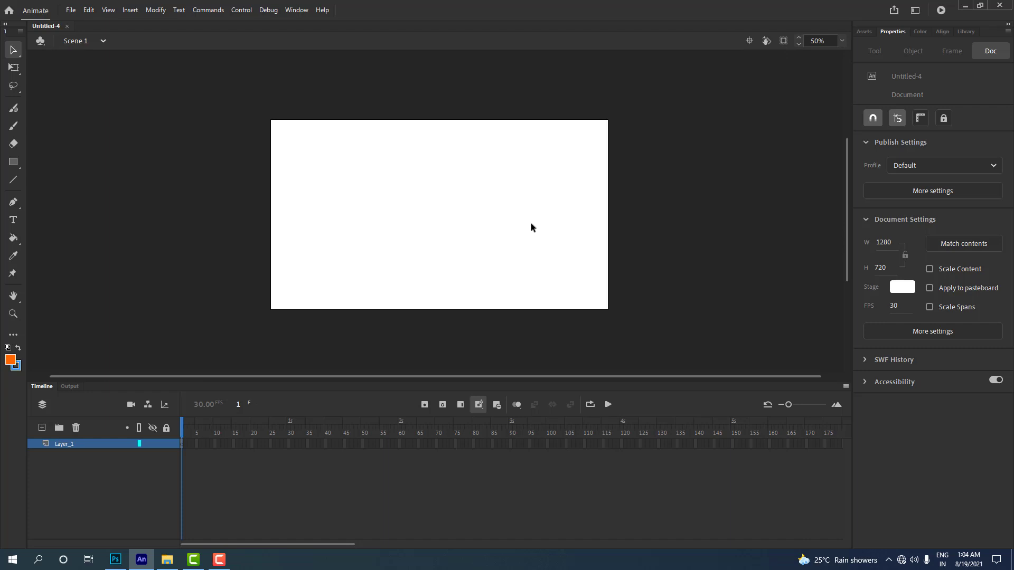
{"action": "scroll", "coordinate": [530, 222], "scroll_direction": "up", "scroll_amount": 3}
{"action": "scroll", "coordinate": [531, 223], "scroll_direction": "down", "scroll_amount": 3}
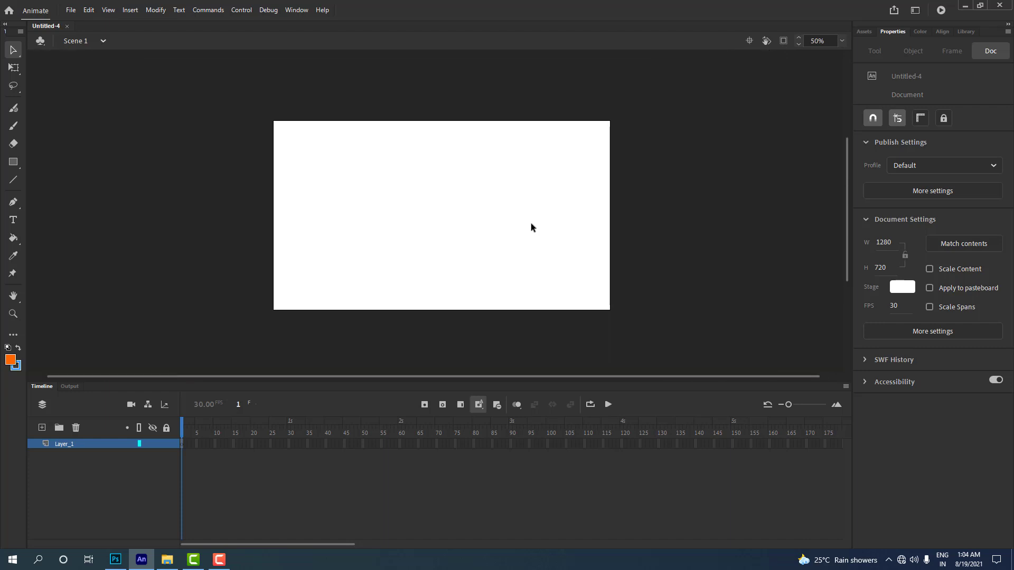
{"action": "scroll", "coordinate": [531, 222], "scroll_direction": "down", "scroll_amount": 2}
{"action": "scroll", "coordinate": [531, 223], "scroll_direction": "up", "scroll_amount": 4}
{"action": "scroll", "coordinate": [530, 223], "scroll_direction": "down", "scroll_amount": 2}
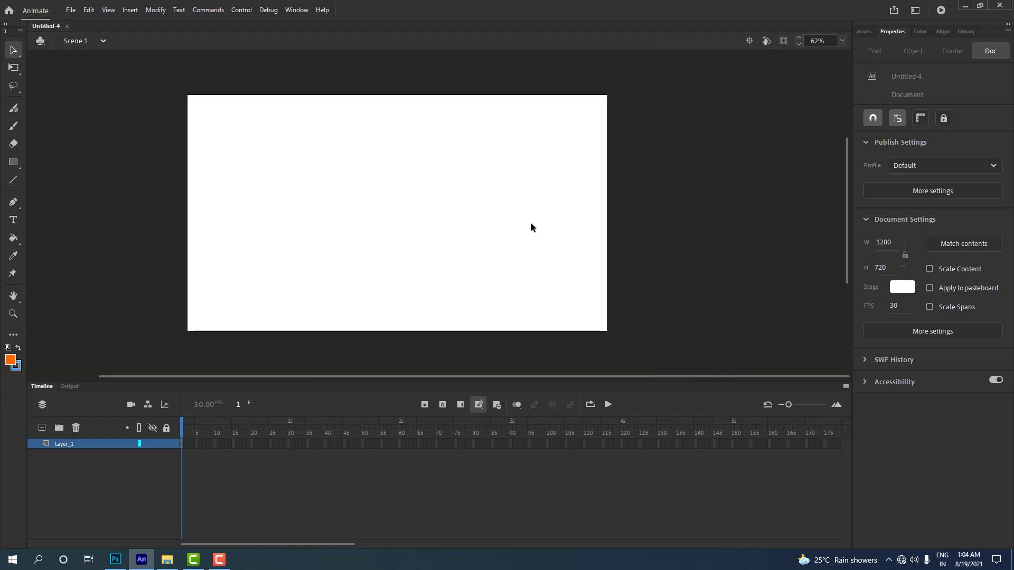
{"action": "scroll", "coordinate": [531, 223], "scroll_direction": "down", "scroll_amount": 1}
{"action": "scroll", "coordinate": [530, 223], "scroll_direction": "up", "scroll_amount": 1}
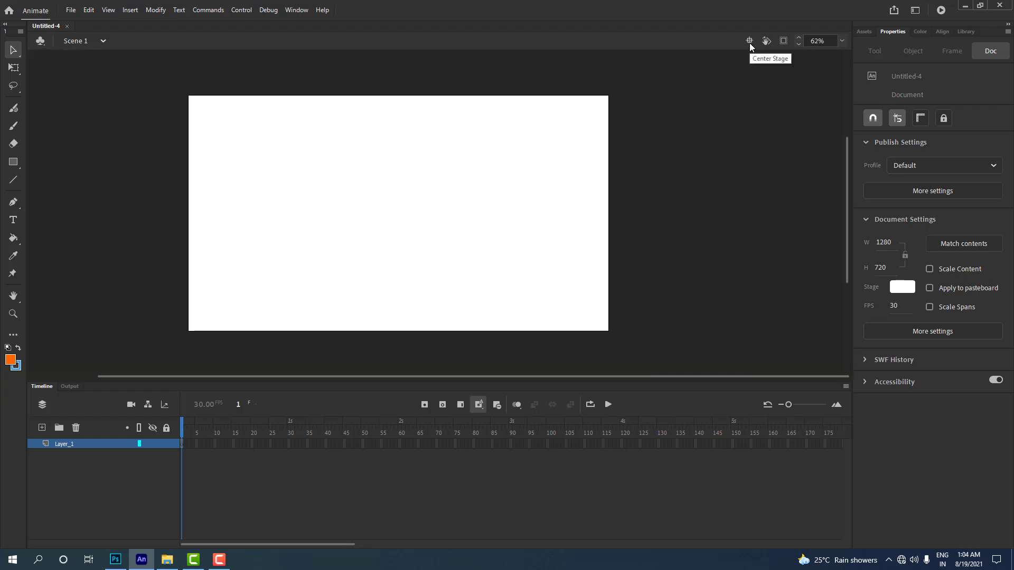
- Add the static text "Blackboard" near the middle of the stage with the Text tool
{"action": "left_click", "coordinate": [749, 43]}
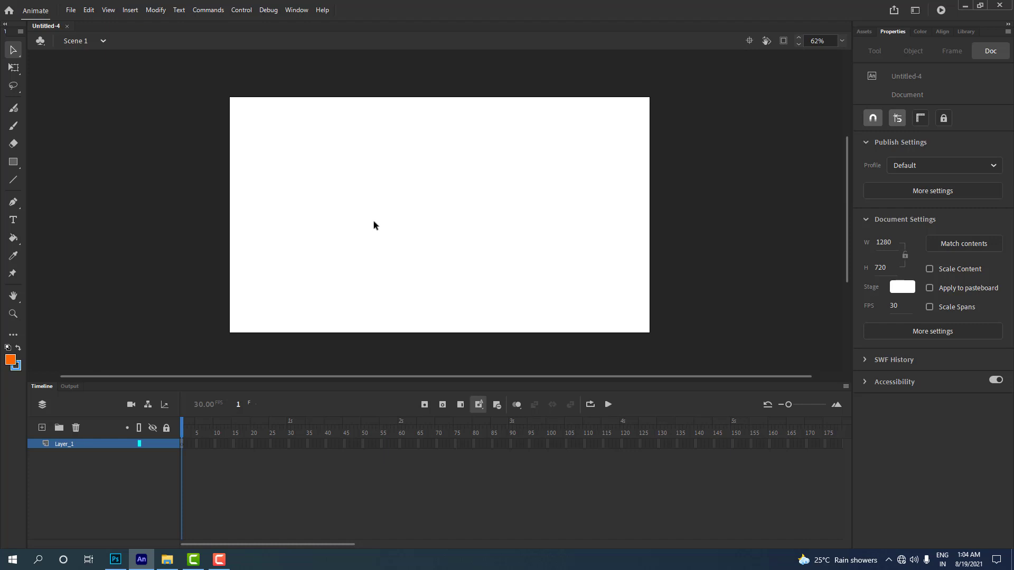
{"action": "key", "text": "t"}
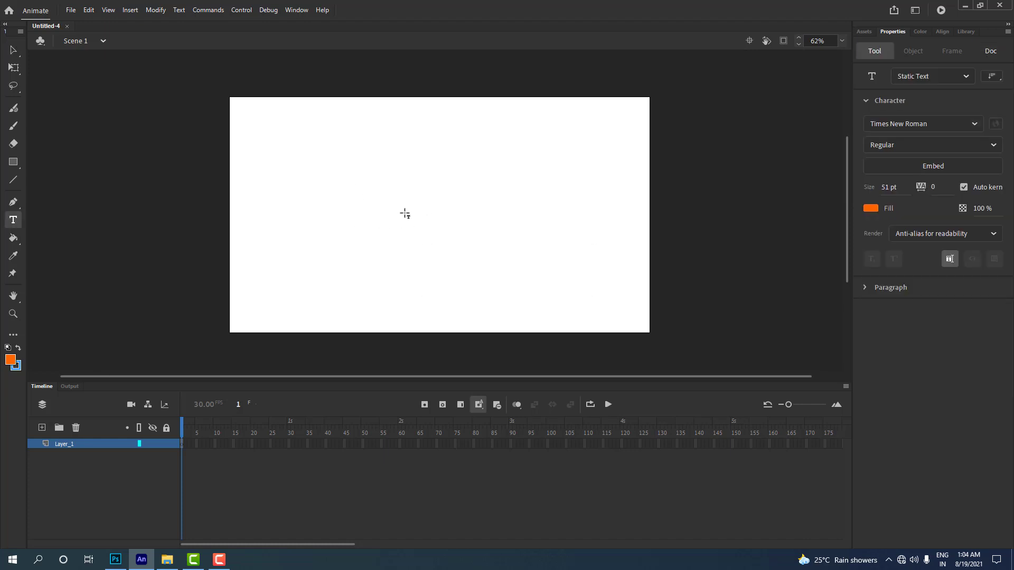
{"action": "left_click", "coordinate": [358, 210]}
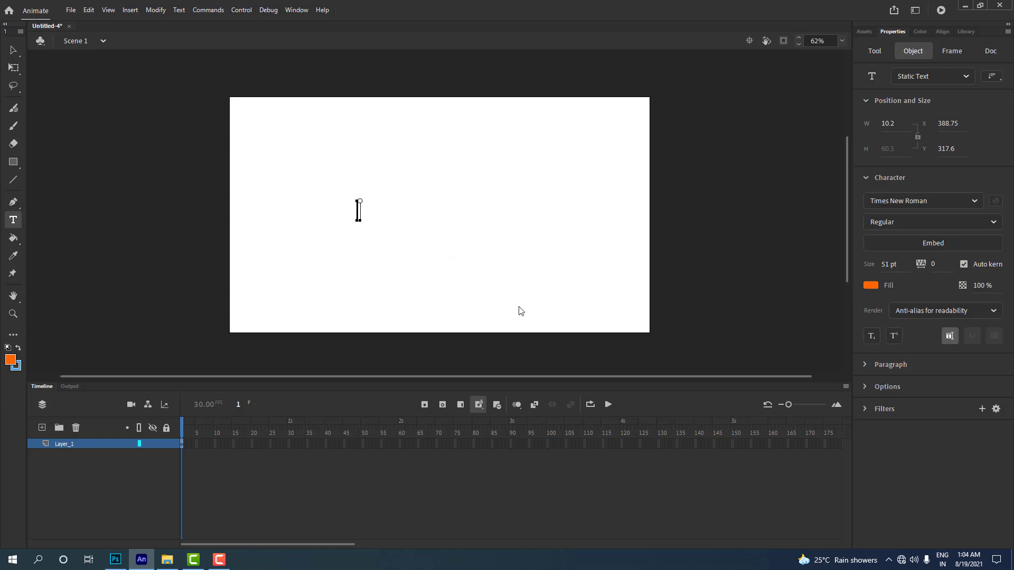
{"action": "type", "text": "Blackboa"}
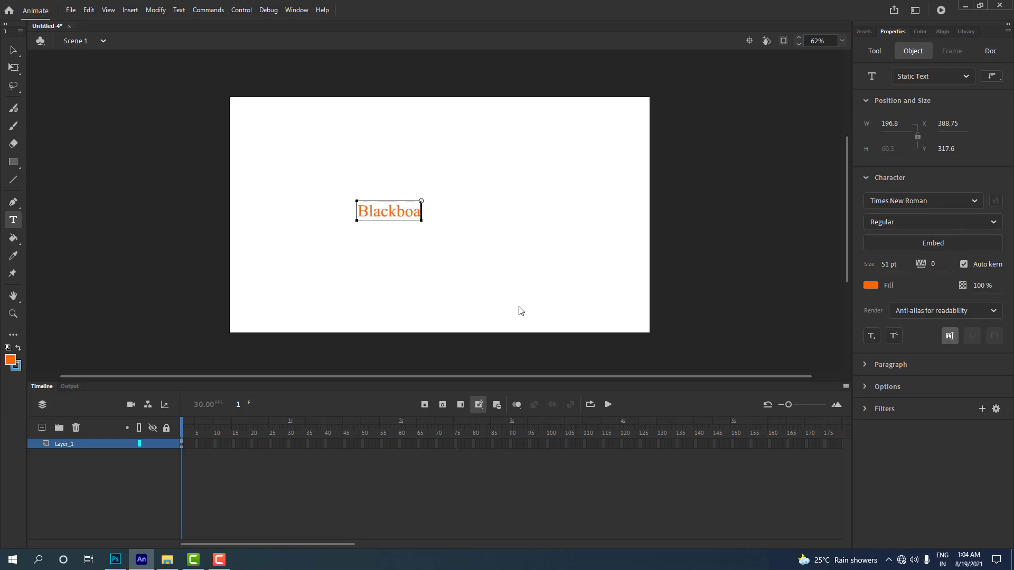
{"action": "type", "text": "rd"}
{"action": "left_click", "coordinate": [13, 50]}
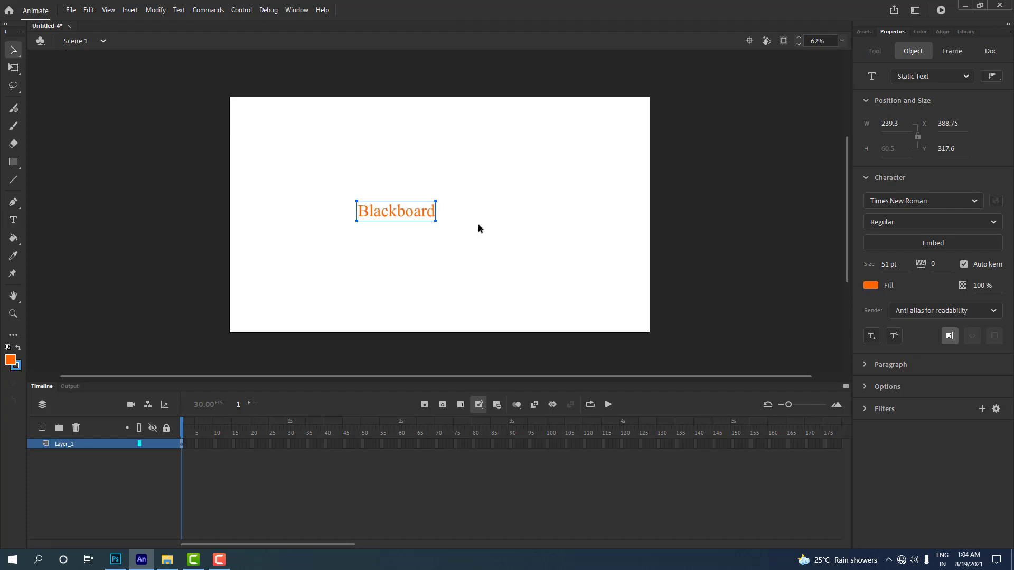
- Enlarge the "Blackboard" text with Free Transform to a width of about 648 px
{"action": "key", "text": "q"}
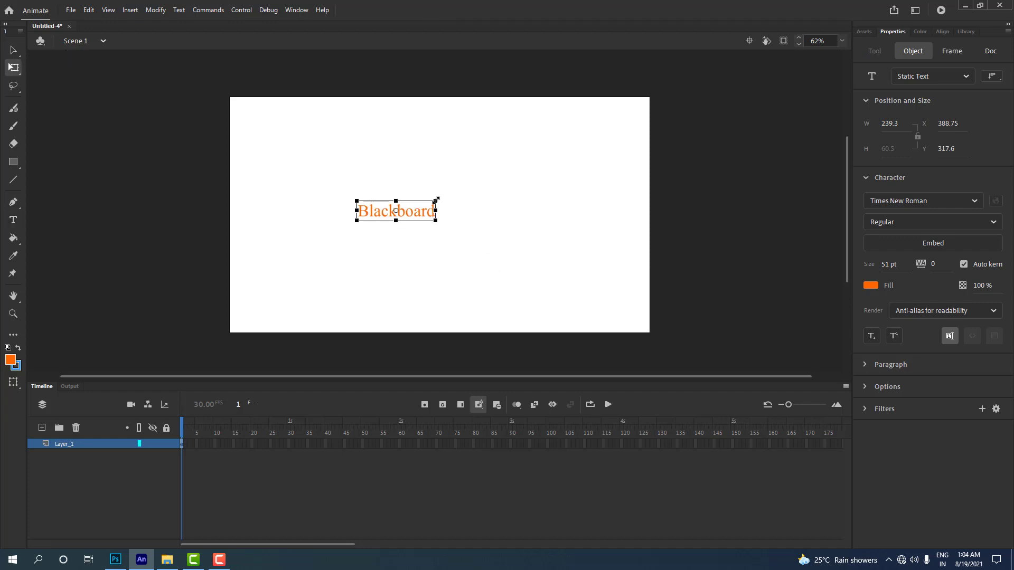
{"action": "left_click_drag", "start_coordinate": [436, 200], "coordinate": [502, 175]}
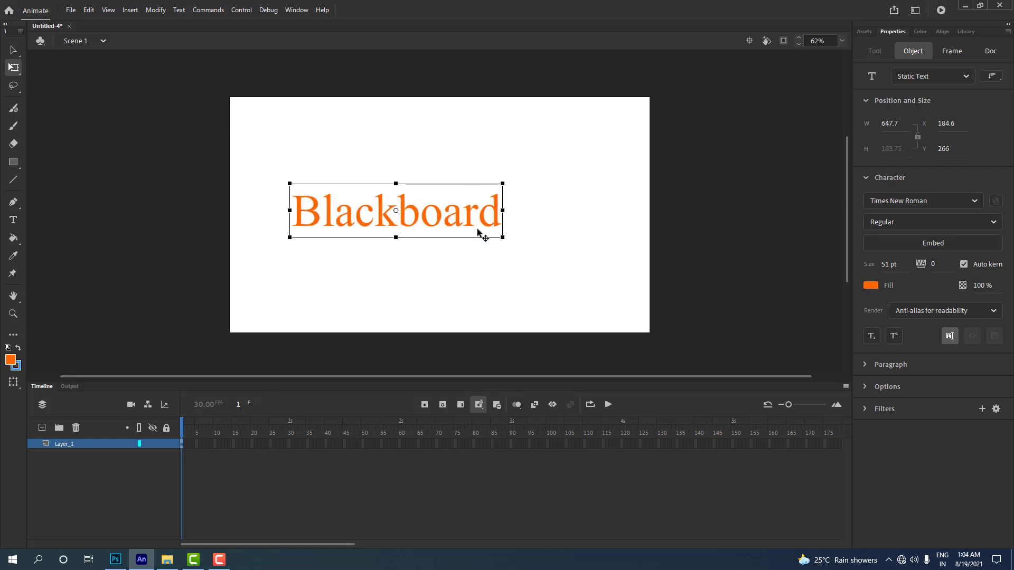
{"action": "left_click", "coordinate": [547, 249]}
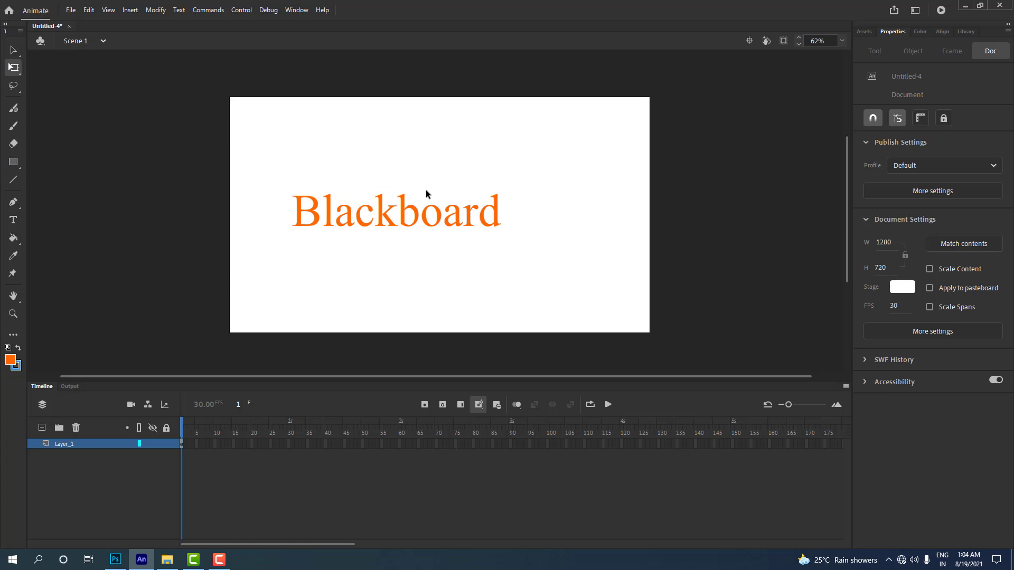
- Align the "Blackboard" text to the stage's horizontal and vertical center
{"action": "left_click", "coordinate": [447, 219]}
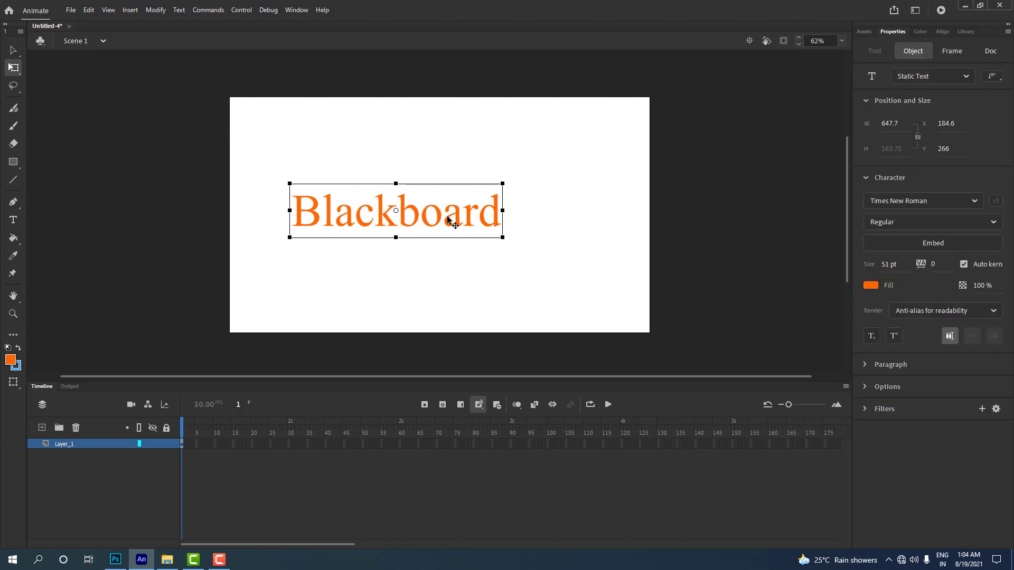
{"action": "key", "text": "ctrl+k"}
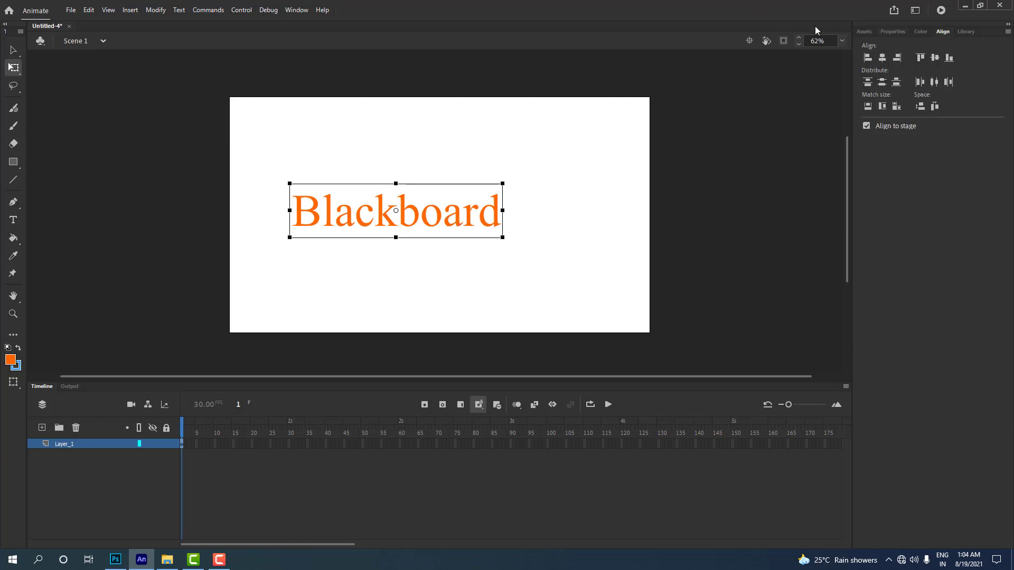
{"action": "left_click", "coordinate": [882, 58]}
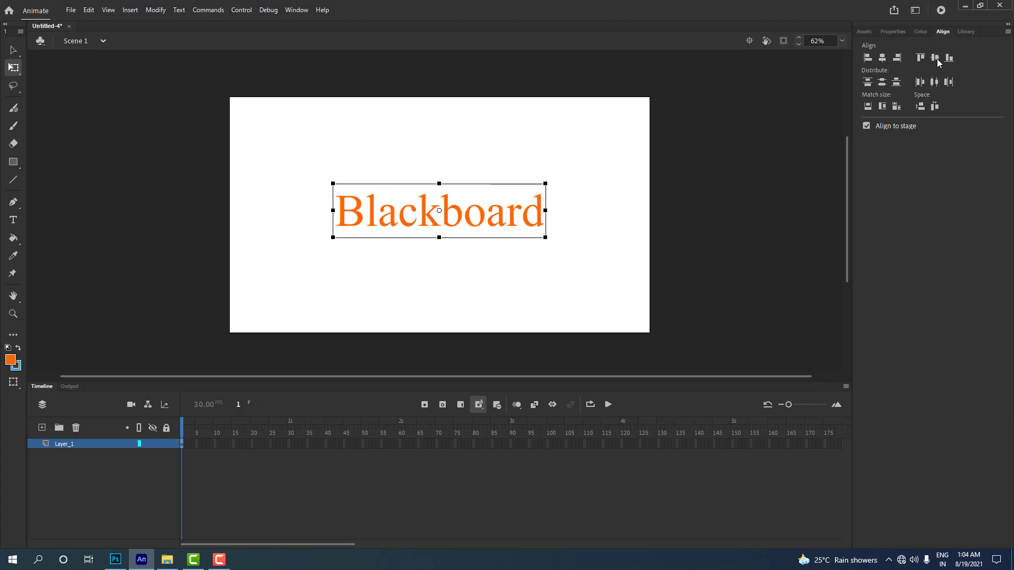
{"action": "left_click", "coordinate": [937, 60]}
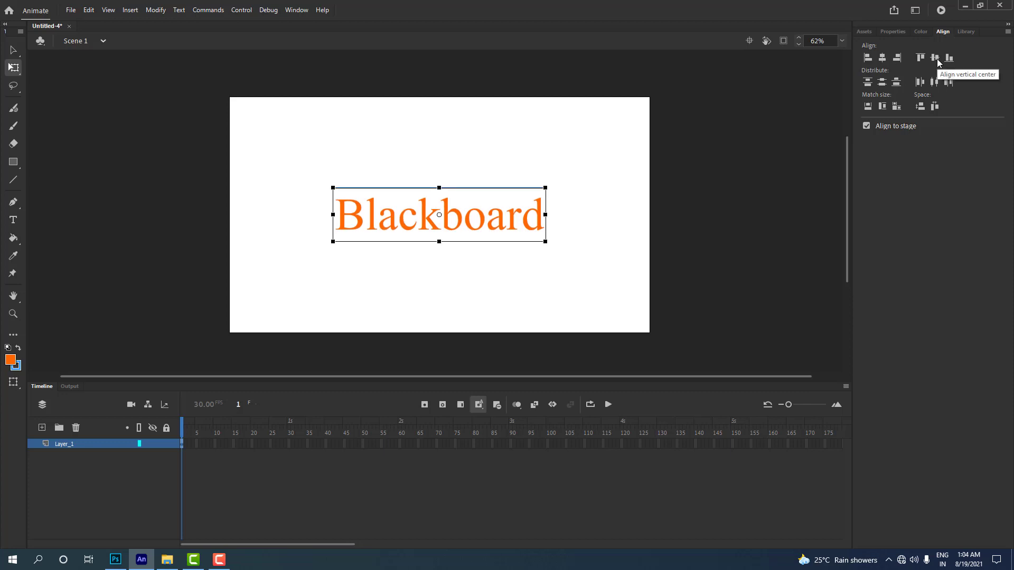
{"action": "left_click", "coordinate": [552, 289]}
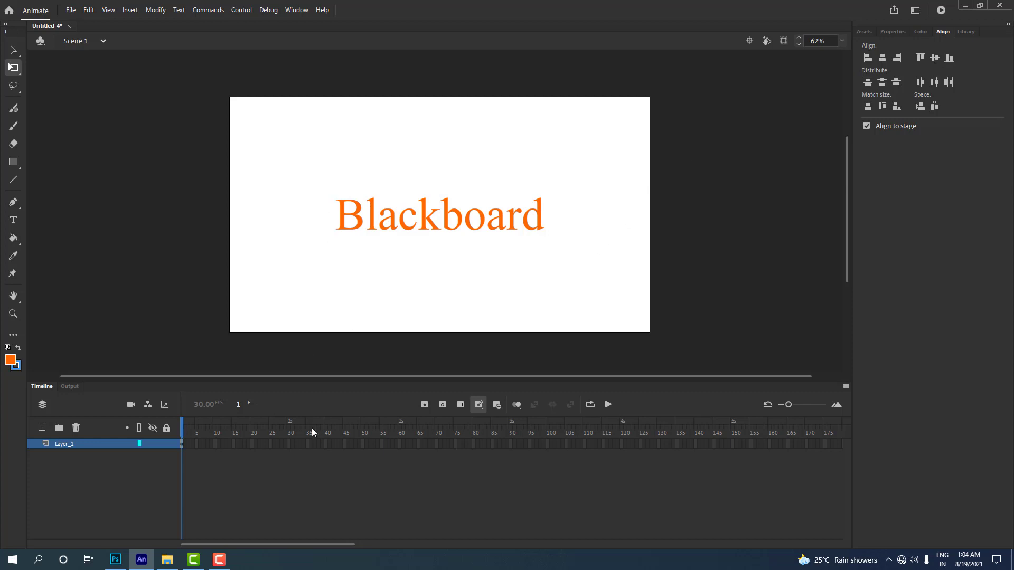
- Extend the text layer's frames to frame 30
{"action": "left_click", "coordinate": [290, 444]}
{"action": "key", "text": "F5"}
{"action": "left_click", "coordinate": [89, 483]}
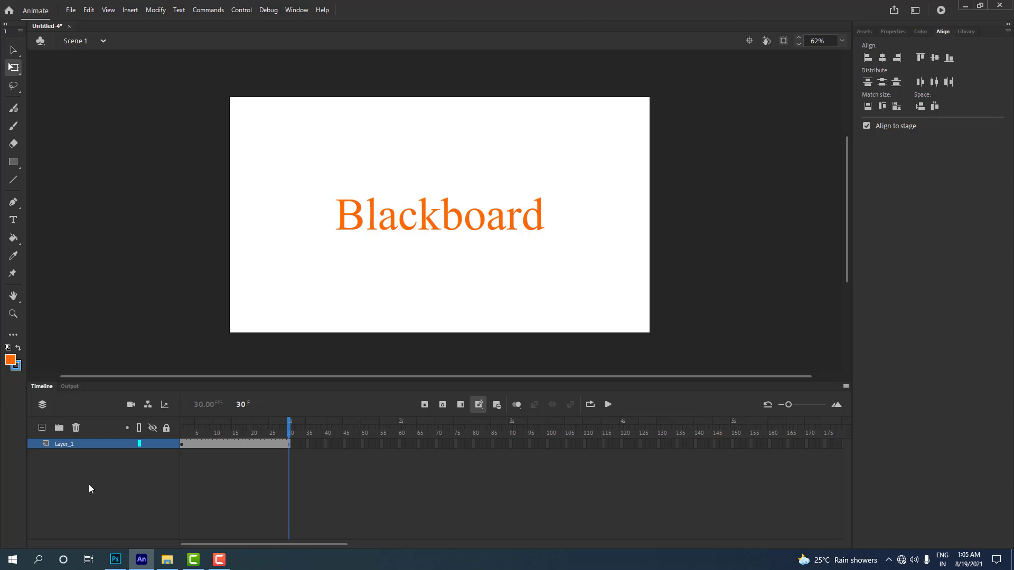
- Add a layer above the text and draw a tall, narrow orange rectangle just before the word at frame 1
{"action": "left_click", "coordinate": [42, 428]}
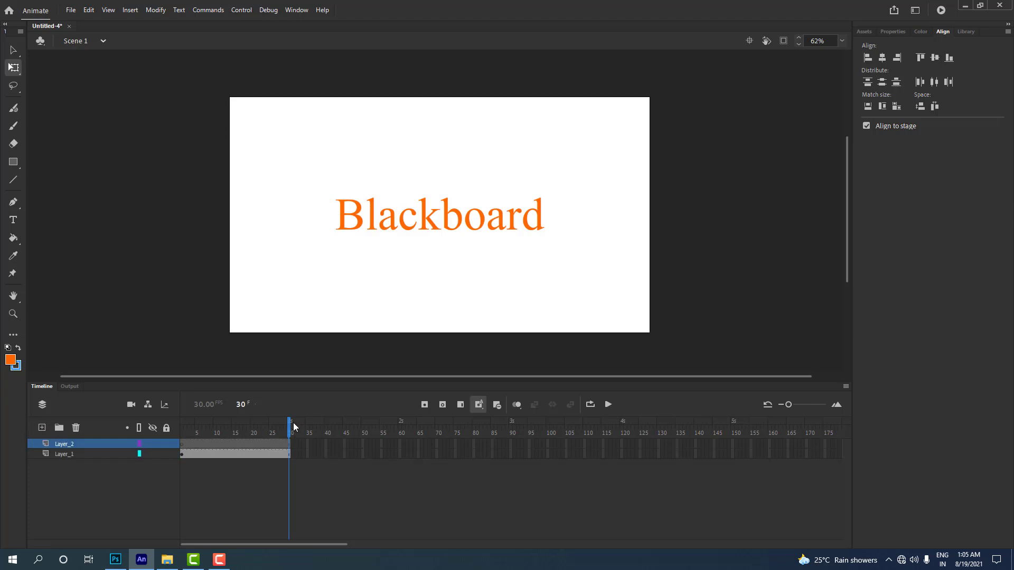
{"action": "left_click_drag", "start_coordinate": [290, 428], "coordinate": [183, 428]}
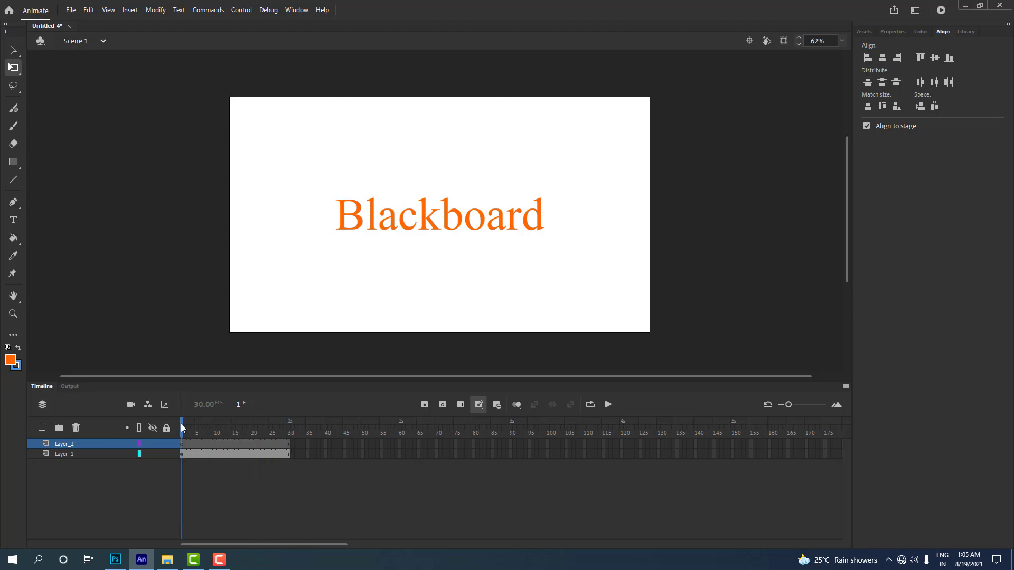
{"action": "key", "text": "r"}
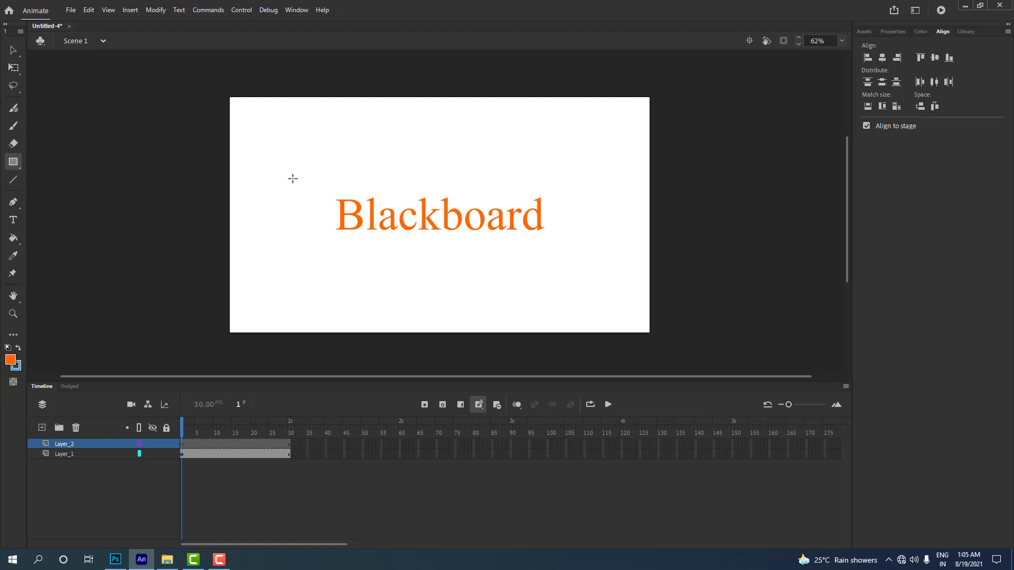
{"action": "left_click_drag", "start_coordinate": [300, 175], "coordinate": [326, 252]}
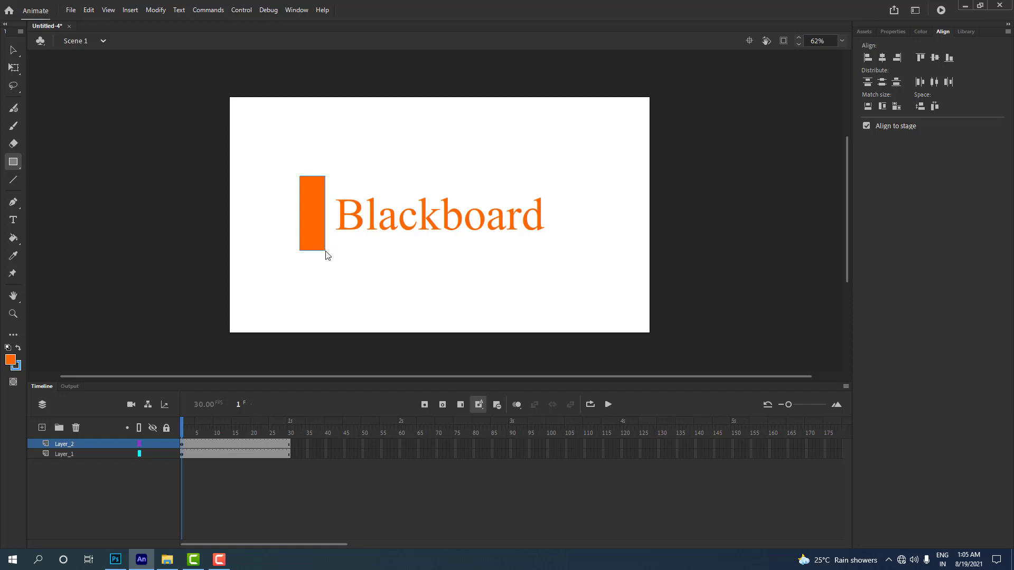
- Delete the blue outline of the orange rectangle
{"action": "key", "text": "v"}
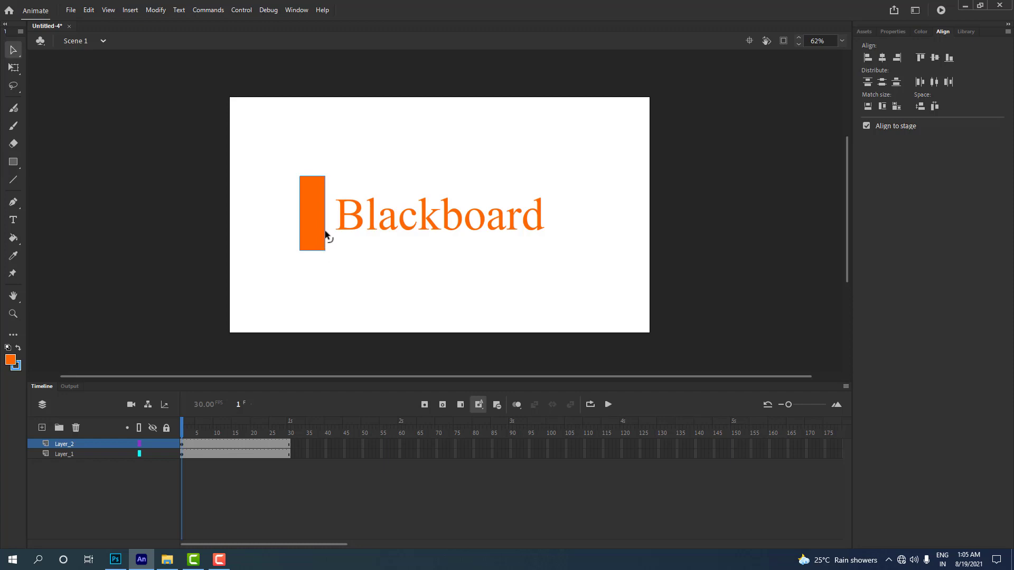
{"action": "left_click", "coordinate": [325, 234]}
{"action": "left_click", "coordinate": [329, 236]}
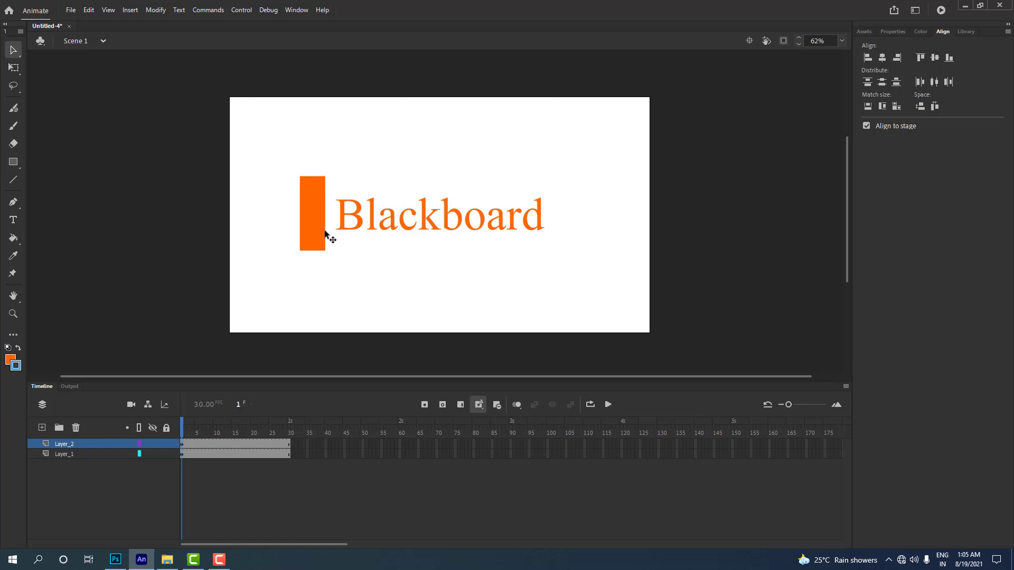
- Create a motion tween for the rectangle on Layer_2, accepting its conversion to a symbol
{"action": "right_click", "coordinate": [181, 446]}
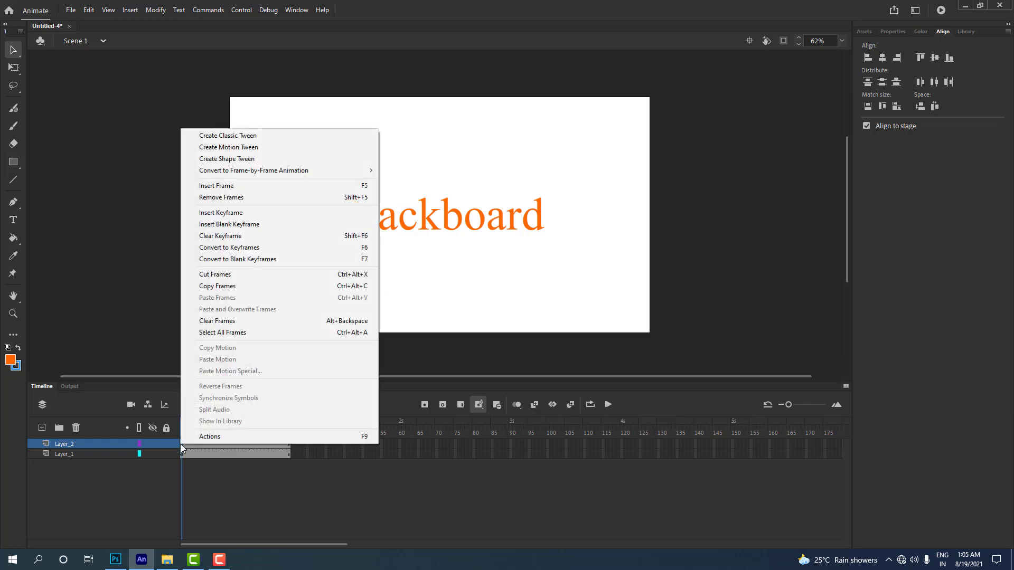
{"action": "left_click", "coordinate": [228, 147]}
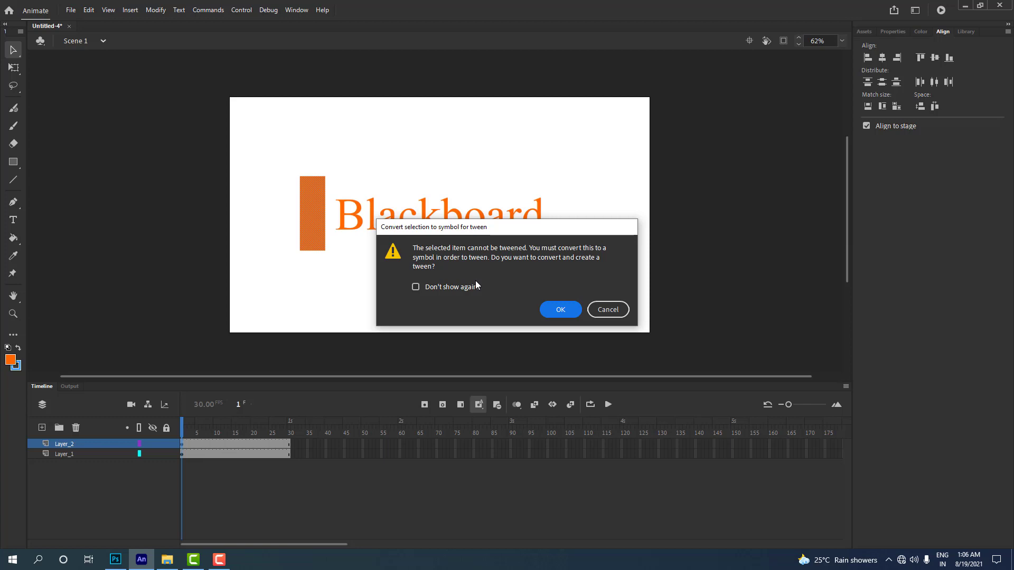
{"action": "left_click", "coordinate": [560, 310]}
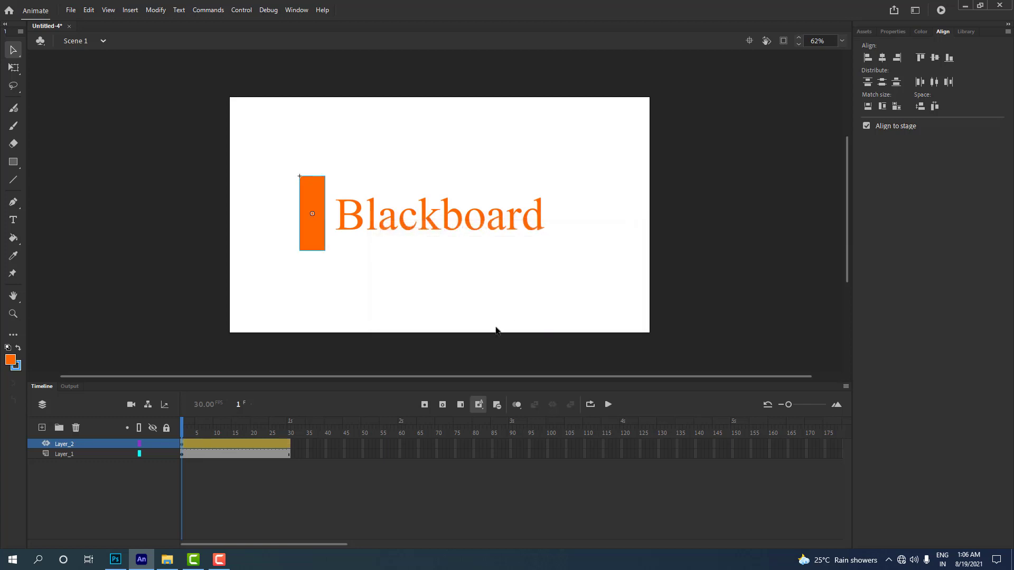
- At frame 30, anchor the rectangle's transformation point on its left edge and stretch it rightward until it covers the whole word
{"action": "left_click", "coordinate": [288, 447]}
{"action": "key", "text": "q"}
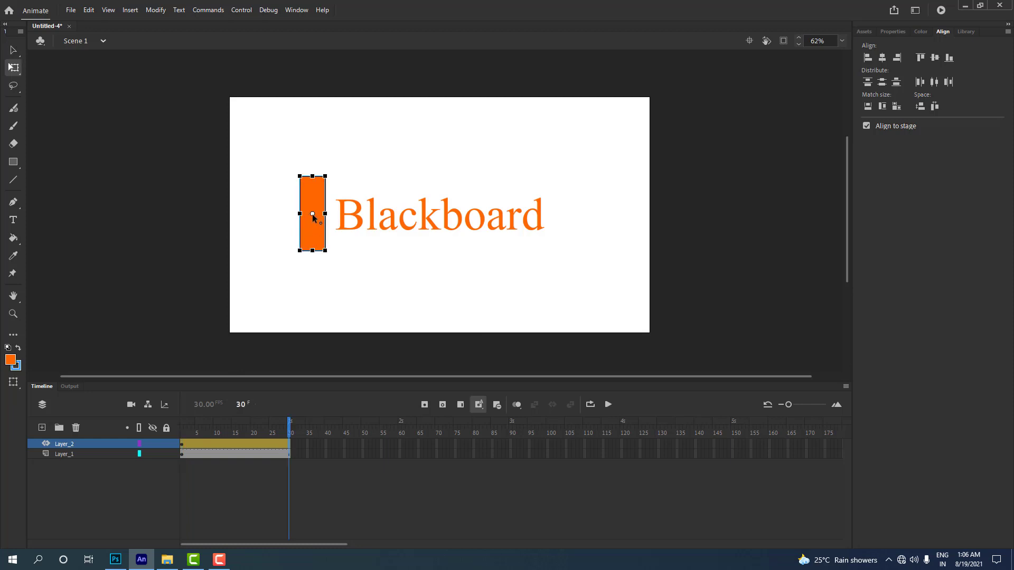
{"action": "left_click_drag", "start_coordinate": [312, 214], "coordinate": [566, 214]}
- Play the timeline to preview the rectangle's stretching animation
{"action": "key", "text": "Return"}
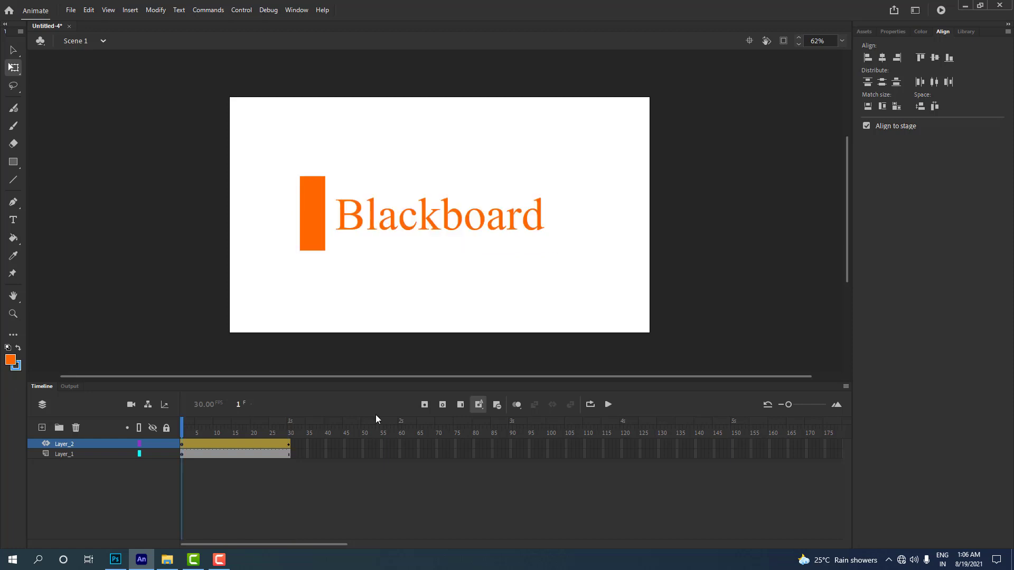
{"action": "key", "text": "Return"}
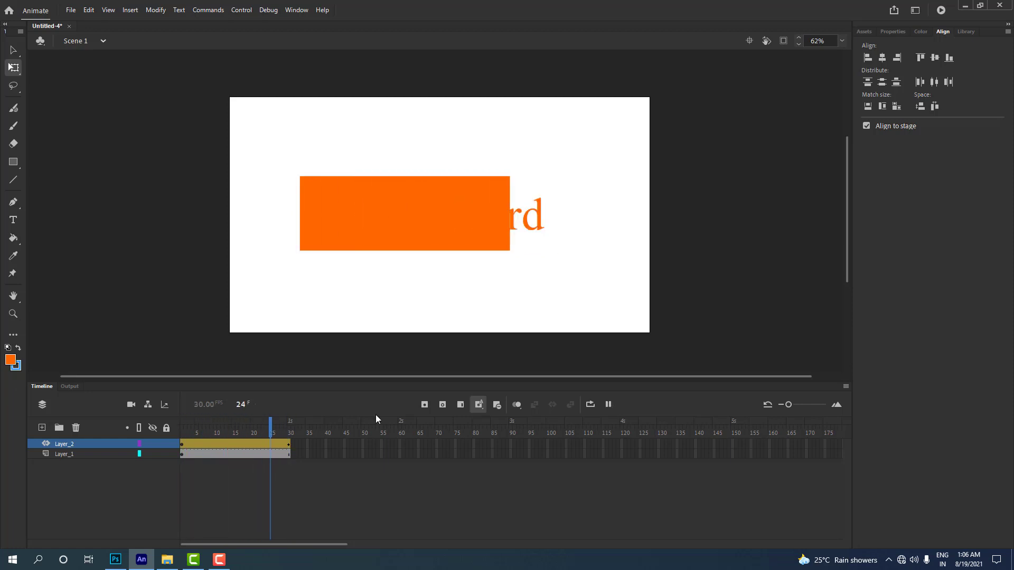
{"action": "key", "text": "Return"}
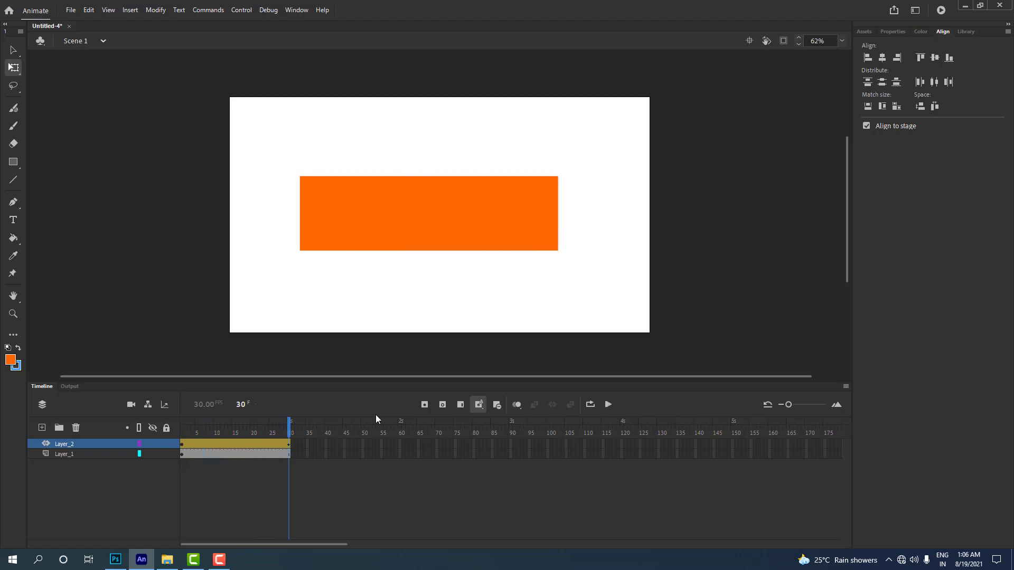
- Turn Layer_2 into a mask over the text layer and test the movie to check the text reveal
{"action": "right_click", "coordinate": [87, 447]}
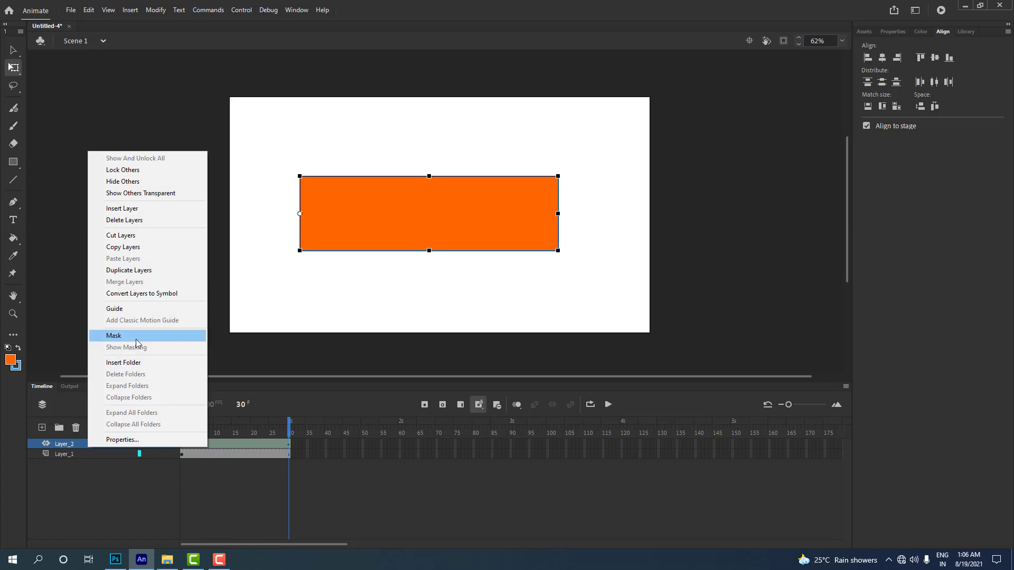
{"action": "left_click", "coordinate": [114, 336]}
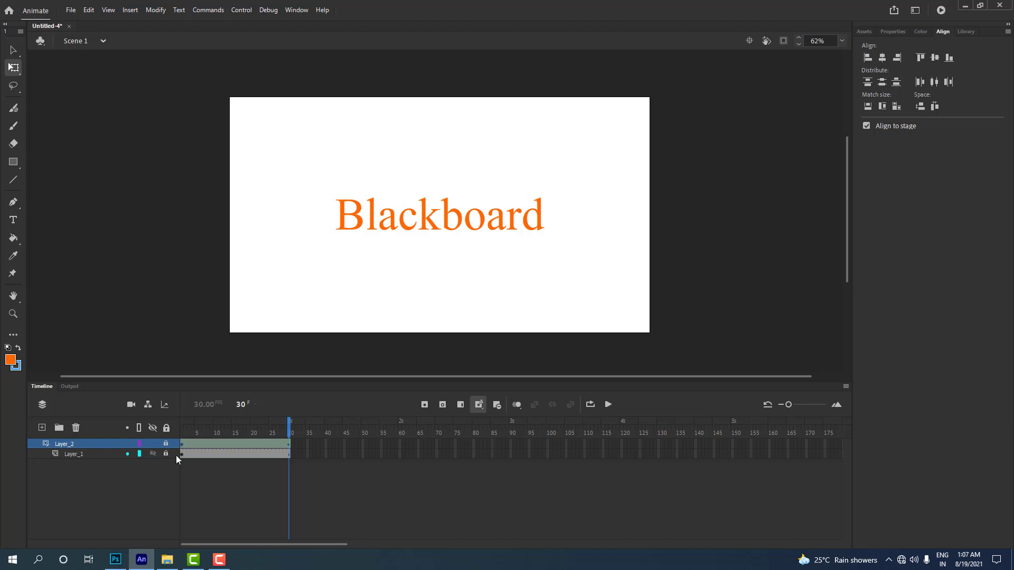
{"action": "key", "text": "ctrl+Return"}
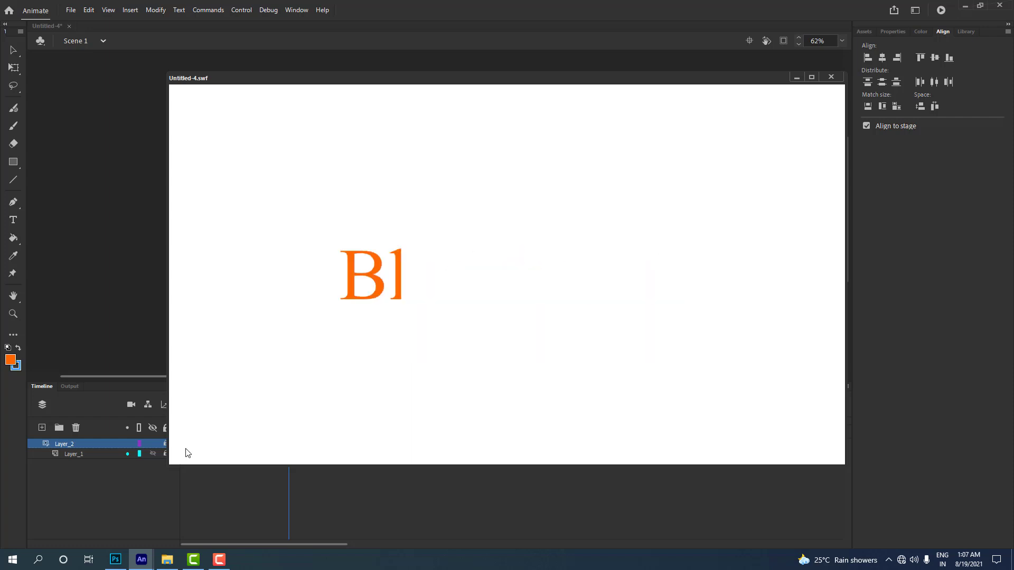
{"action": "left_click", "coordinate": [831, 76]}
- Extend both the mask layer and the text layer to frame 50 and test the movie
{"action": "left_click", "coordinate": [361, 442]}
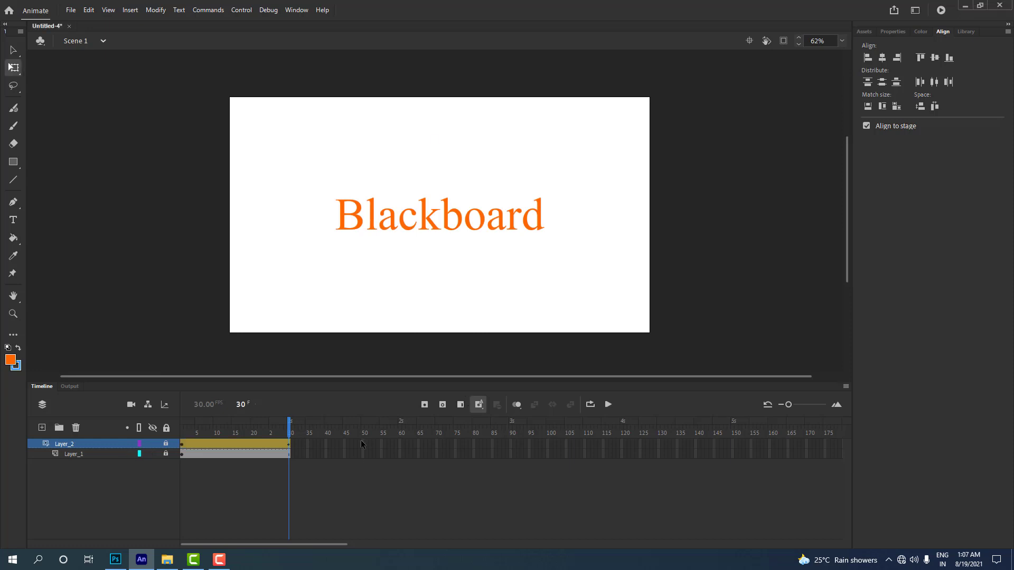
{"action": "key", "text": "F5"}
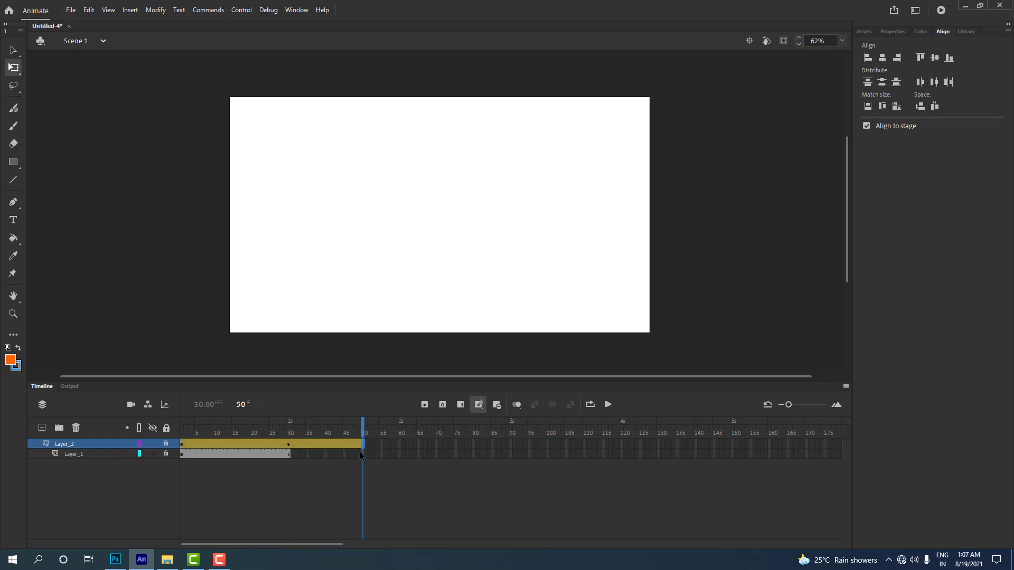
{"action": "left_click", "coordinate": [362, 455]}
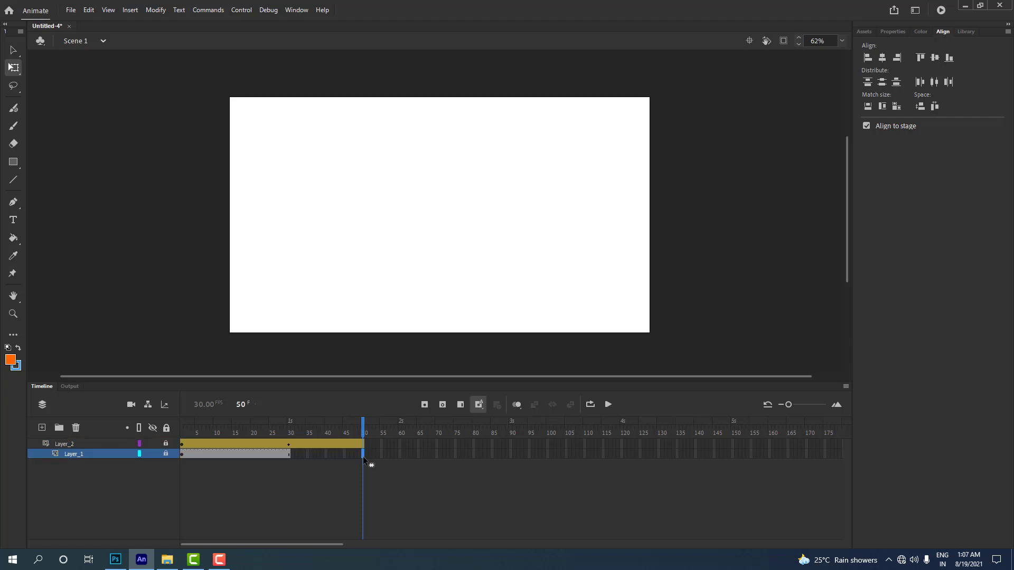
{"action": "key", "text": "F5"}
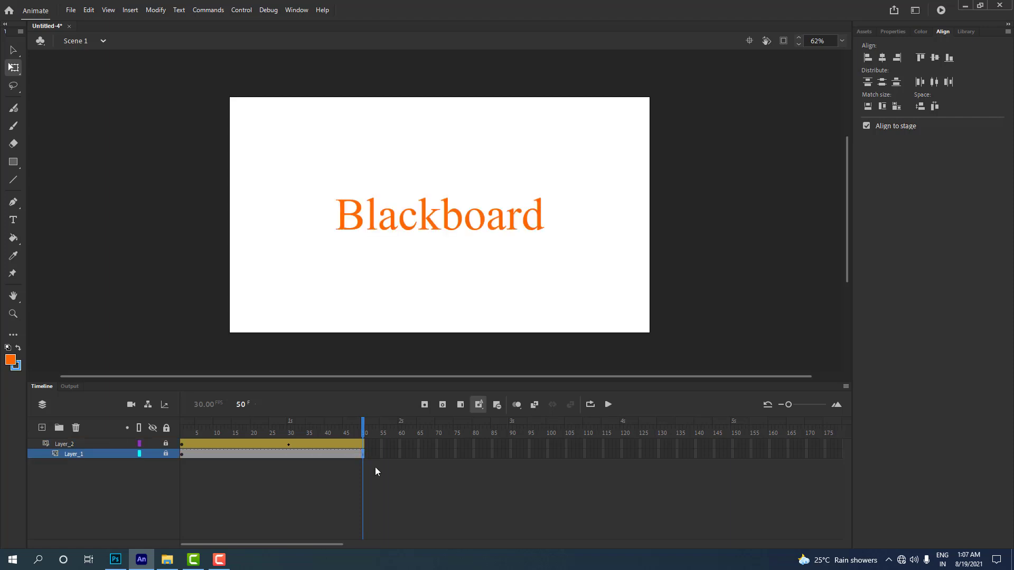
{"action": "key", "text": "ctrl+Return"}
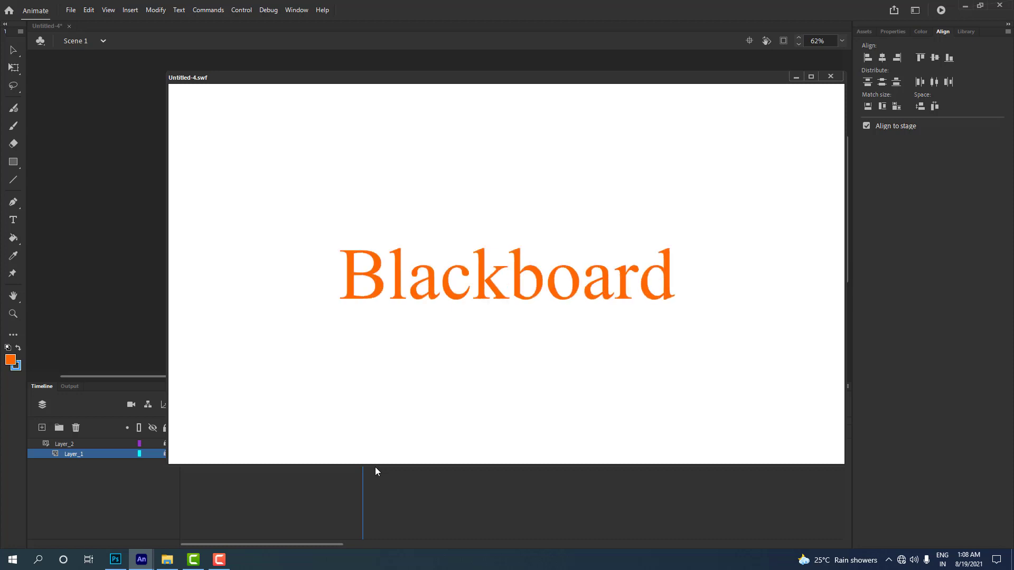
{"action": "key", "text": "ctrl+w"}
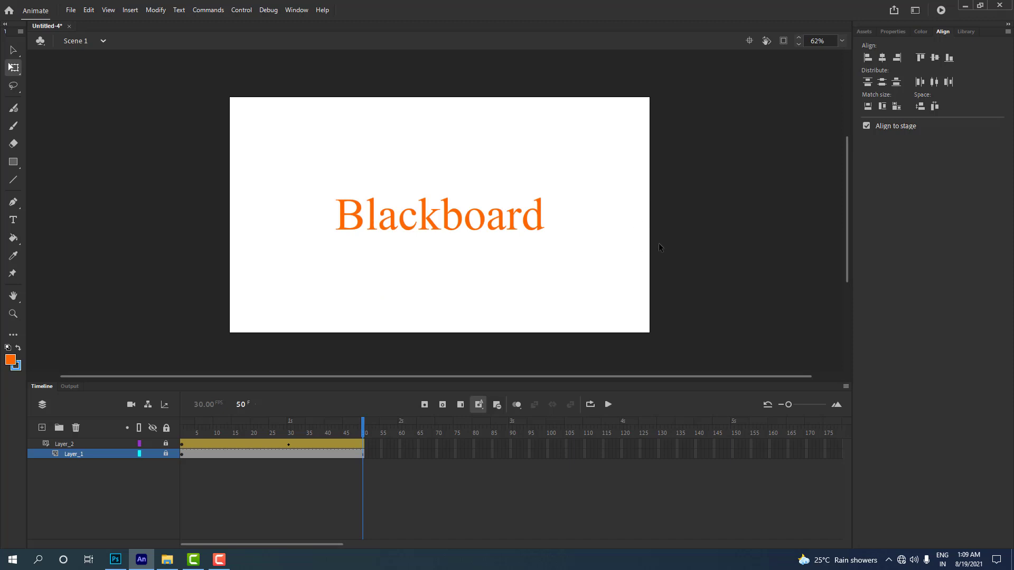
- Set the document's stage colour to black (#000000) and test the movie to check the reveal against it
{"action": "left_click", "coordinate": [893, 31]}
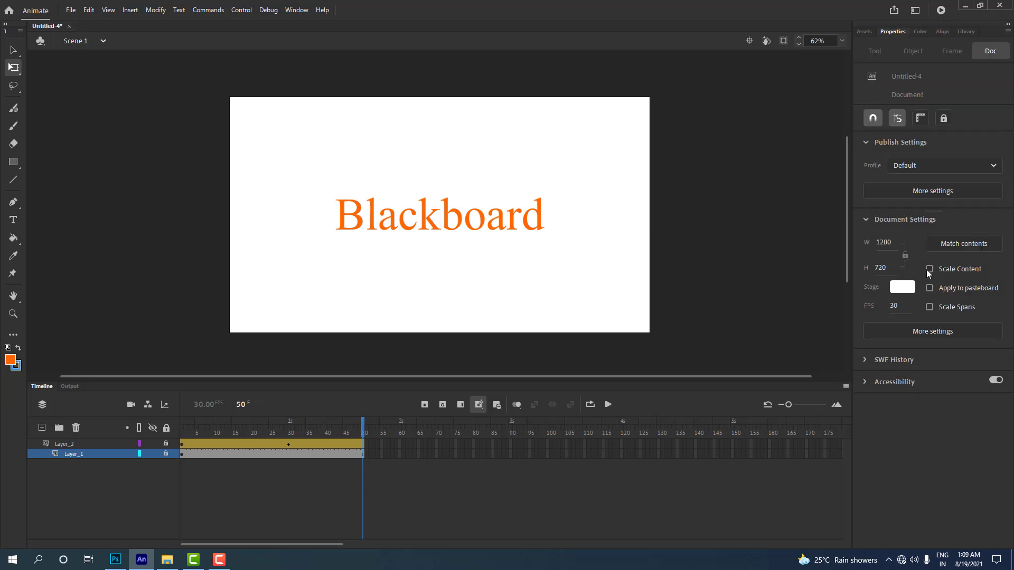
{"action": "left_click", "coordinate": [903, 287]}
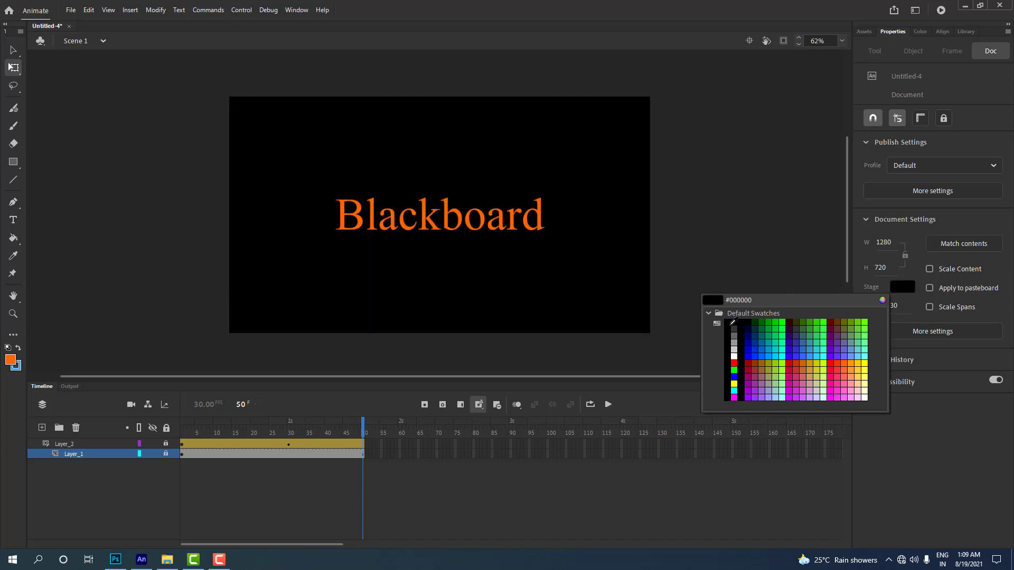
{"action": "left_click", "coordinate": [733, 323]}
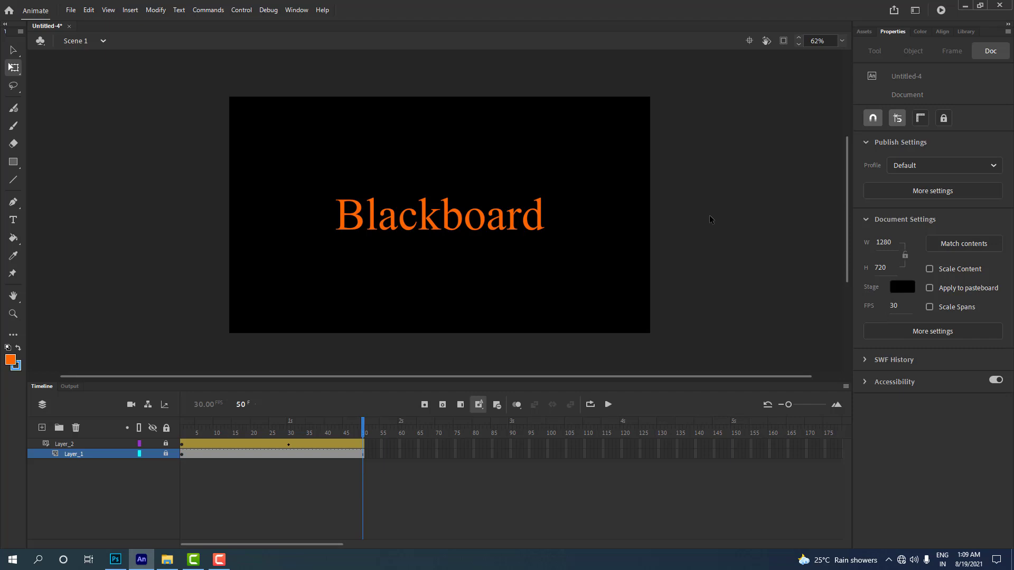
{"action": "key", "text": "ctrl+Return"}
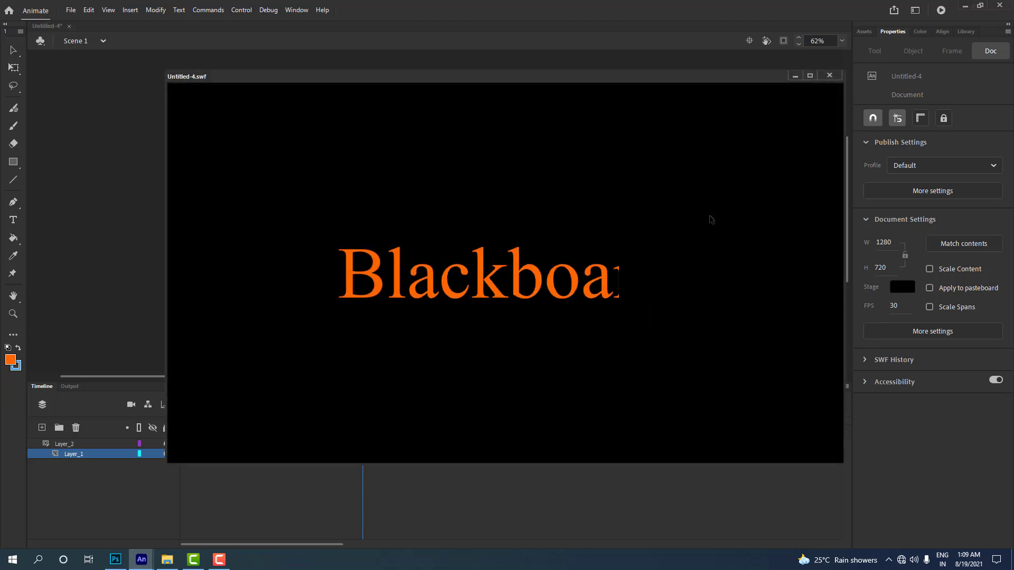